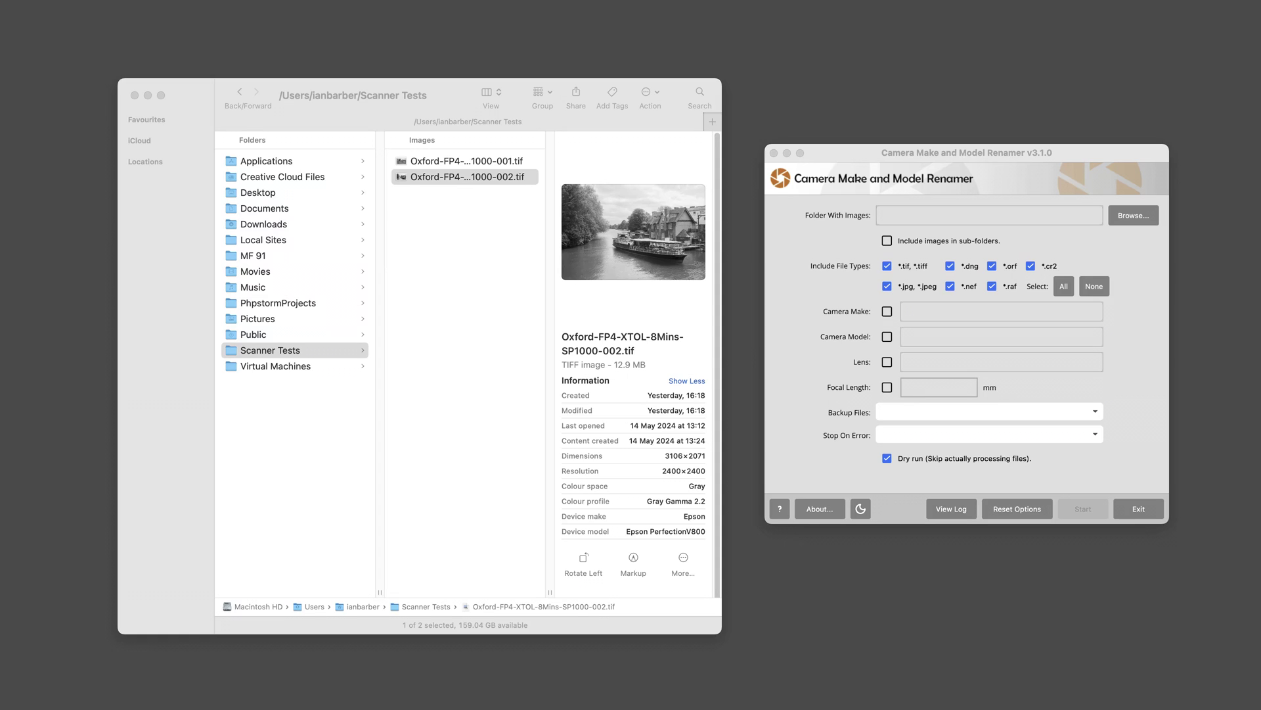
{"action": "left_click", "coordinate": [868, 163]}
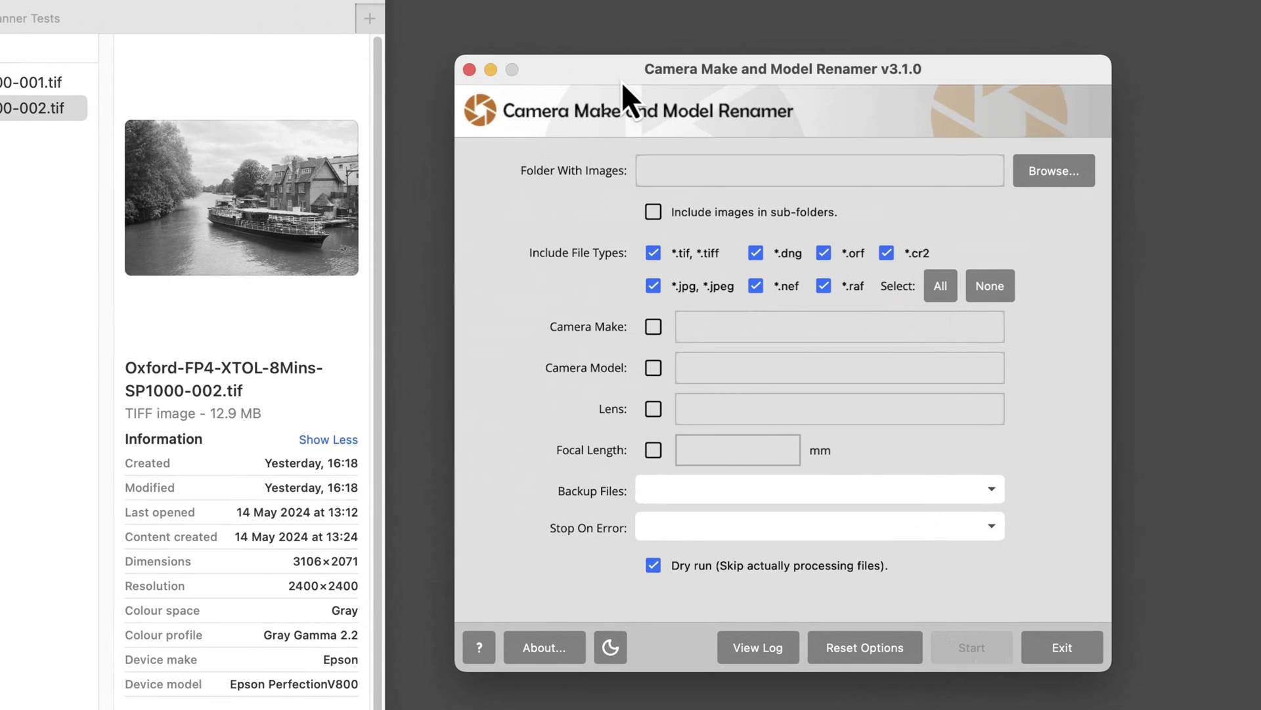
{"action": "left_click", "coordinate": [610, 648]}
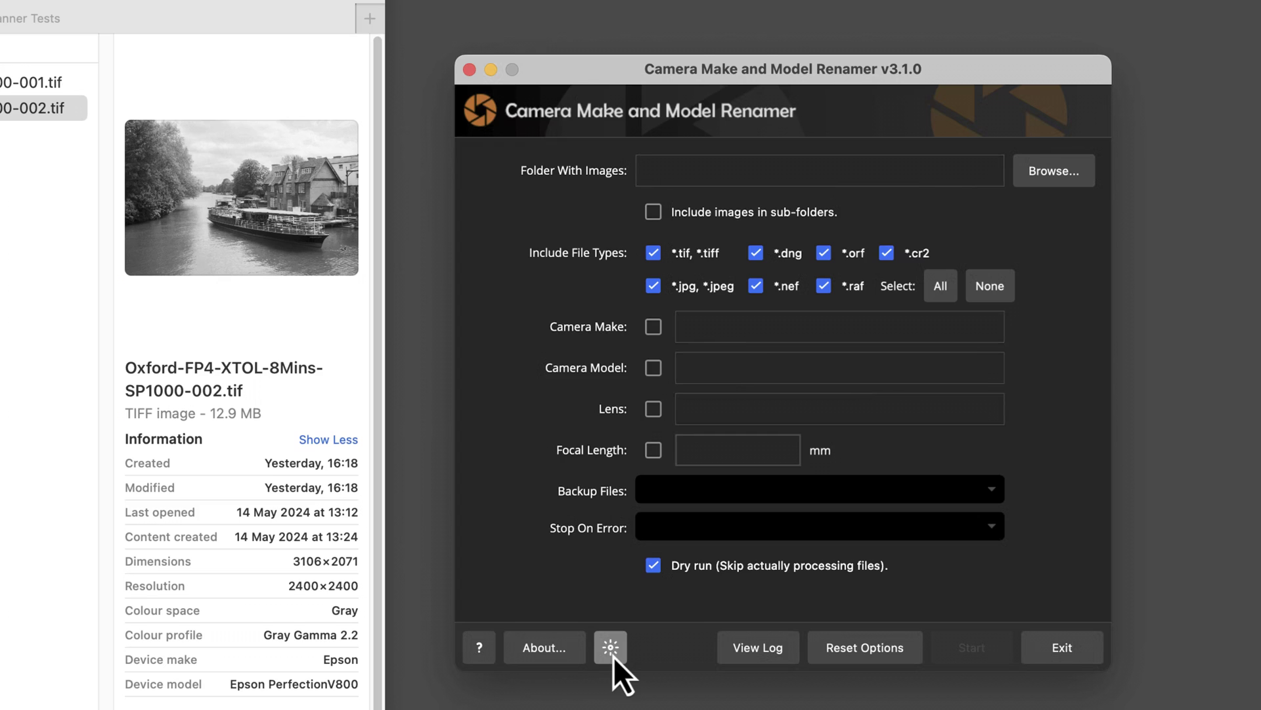
{"action": "left_click", "coordinate": [611, 648]}
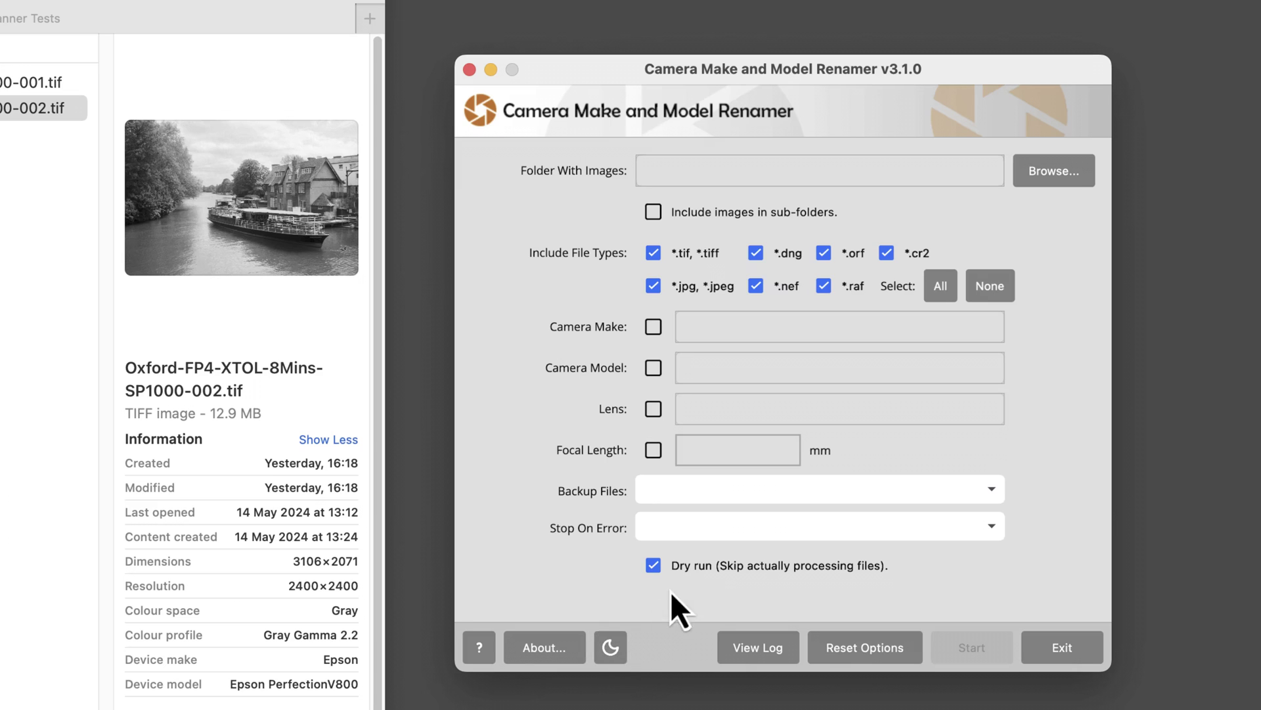
Set the image folder to Scanner Tests, found under Users and the home folder.
{"action": "left_click", "coordinate": [1035, 173]}
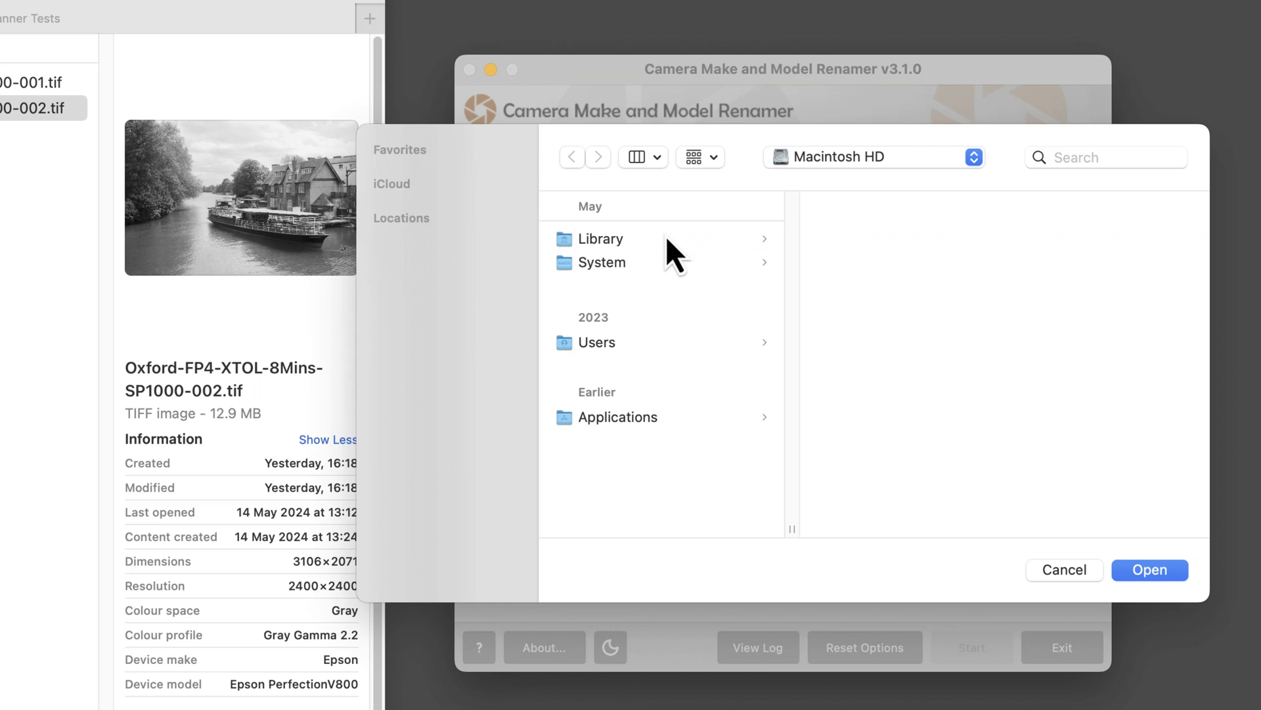
{"action": "left_click", "coordinate": [667, 342]}
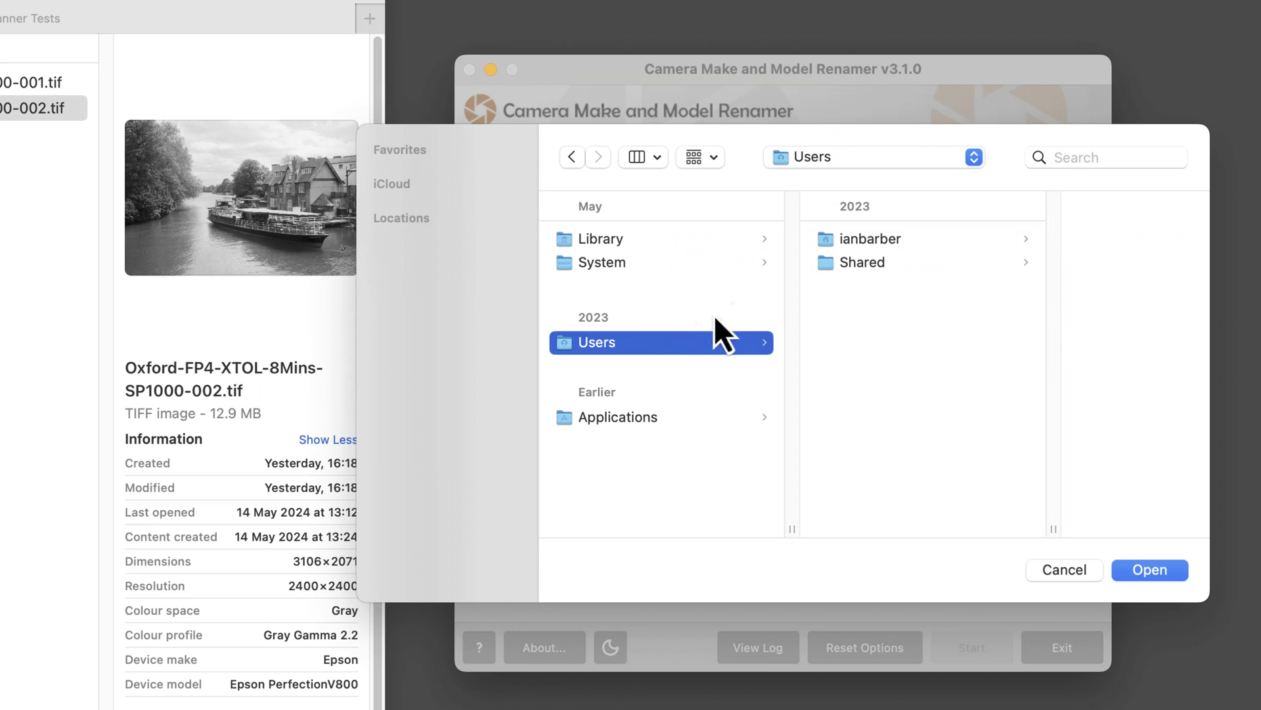
{"action": "left_click", "coordinate": [844, 238]}
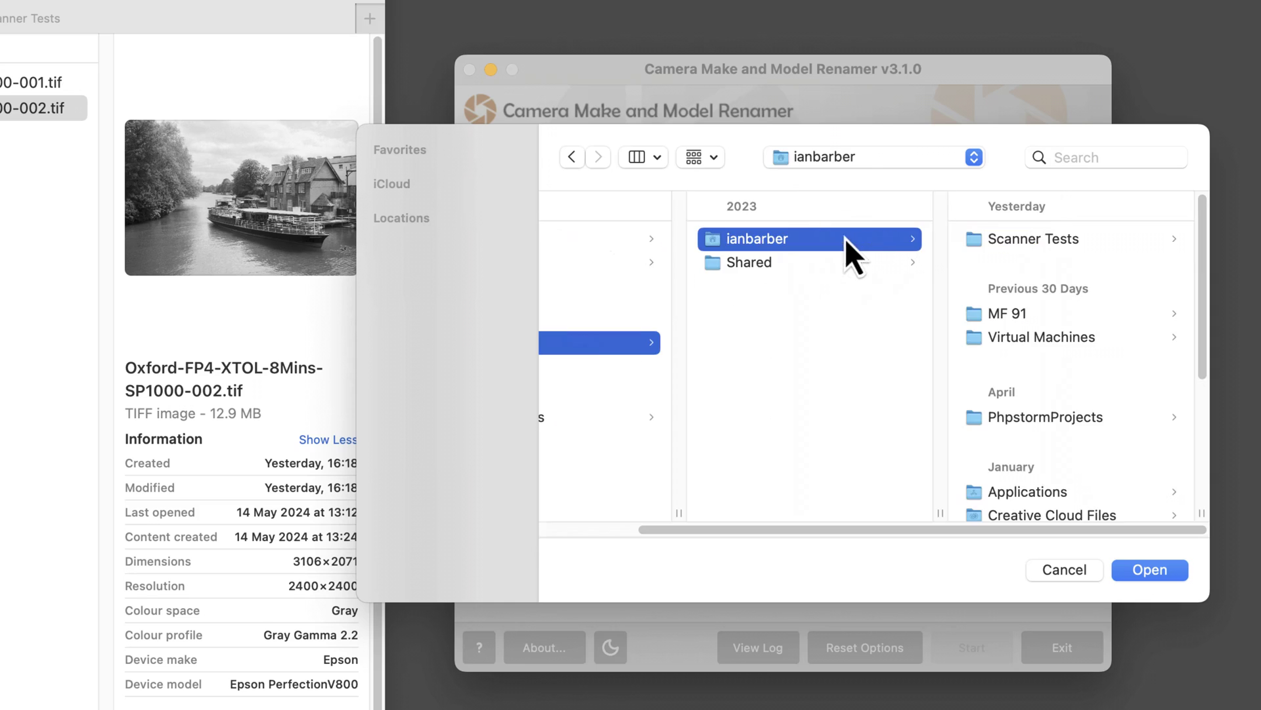
{"action": "left_click", "coordinate": [980, 243]}
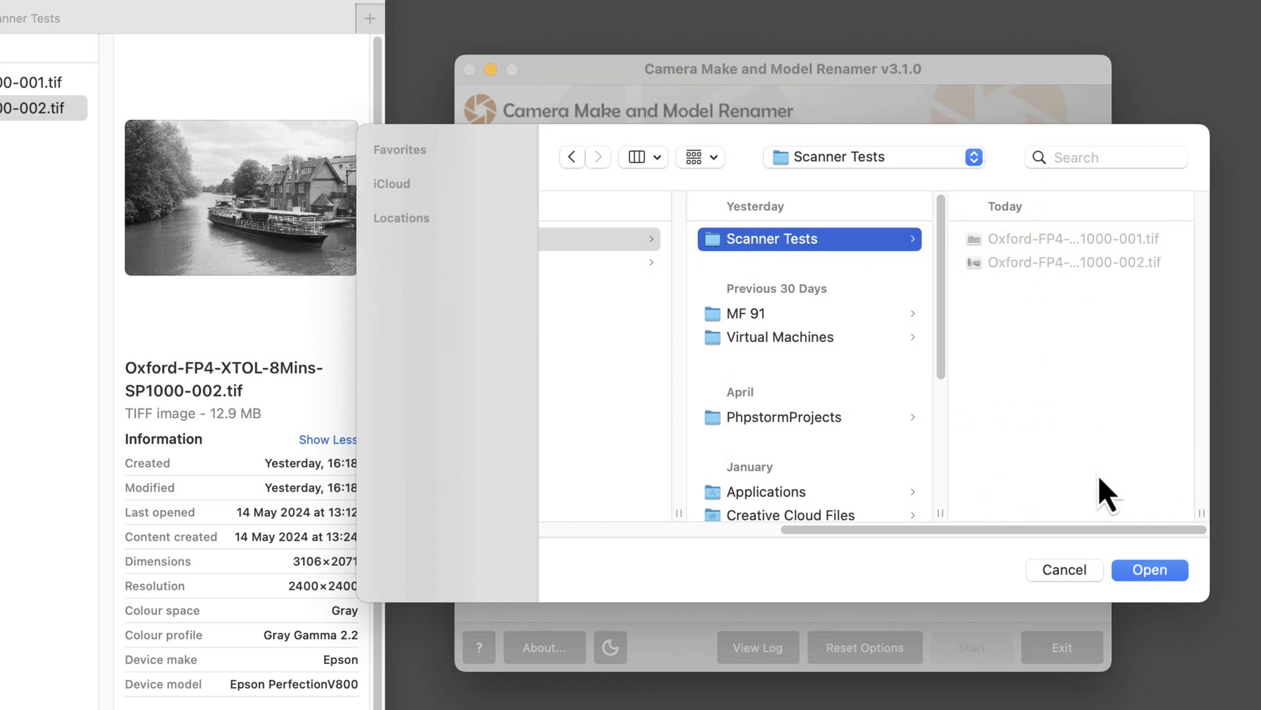
{"action": "left_click", "coordinate": [1148, 570]}
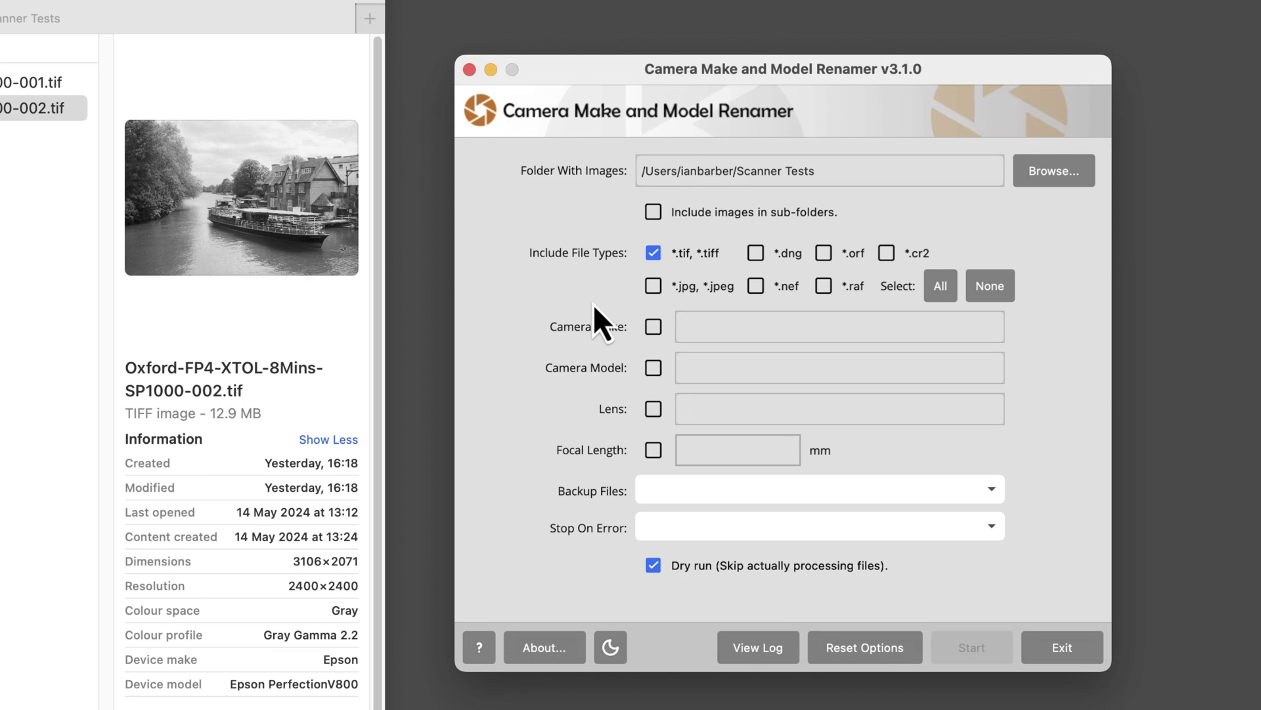
Enable camera make as 'Pentax' and camera model as 'Pentax Spotmatic'.
{"action": "left_click", "coordinate": [653, 327]}
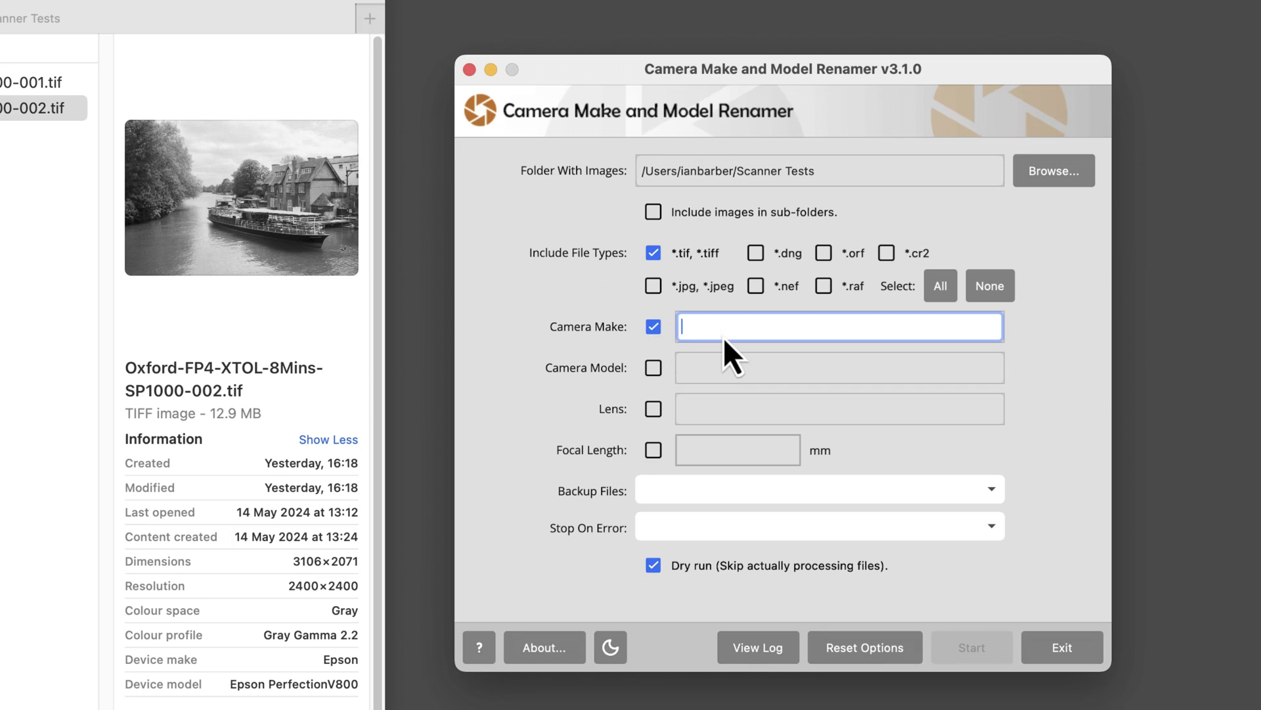
{"action": "type", "text": "Pentax"}
{"action": "left_click", "coordinate": [653, 368]}
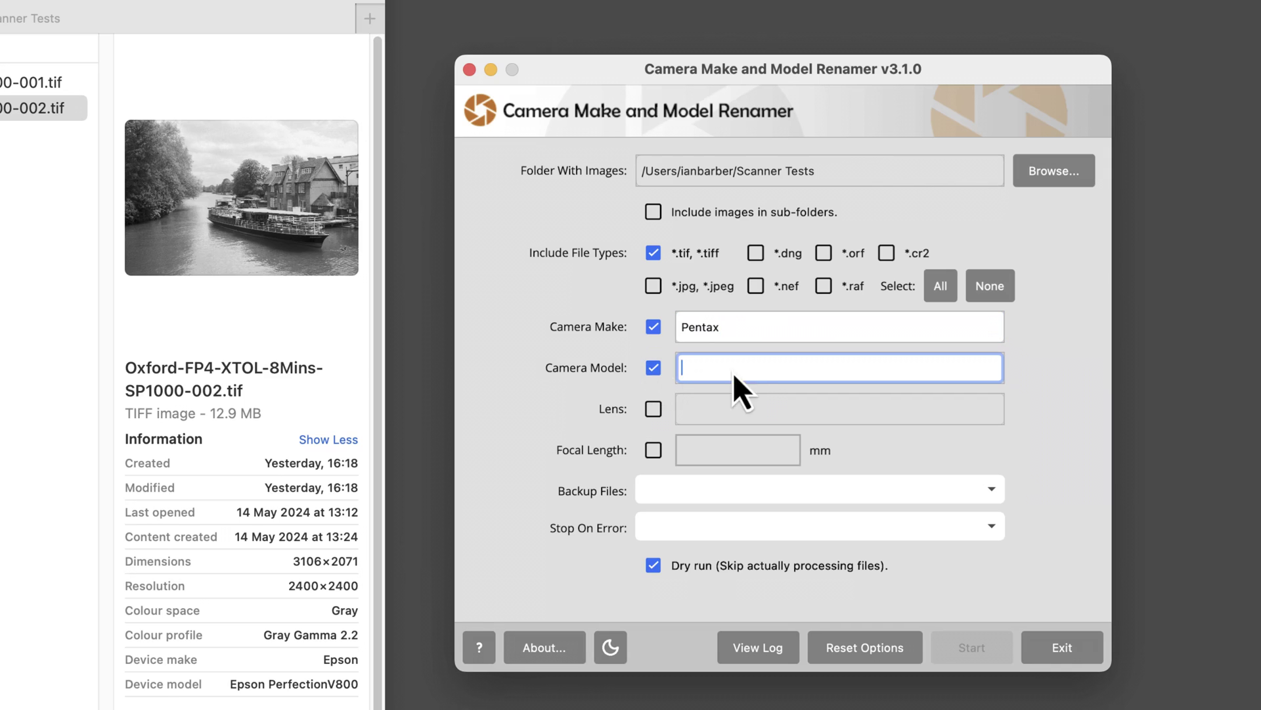
{"action": "type", "text": "Pentax Spotmatic"}
Set Backup Files to Yes (Create Backups) and Stop On Error to No (Continue Processing Remaining Files).
{"action": "left_click", "coordinate": [979, 493]}
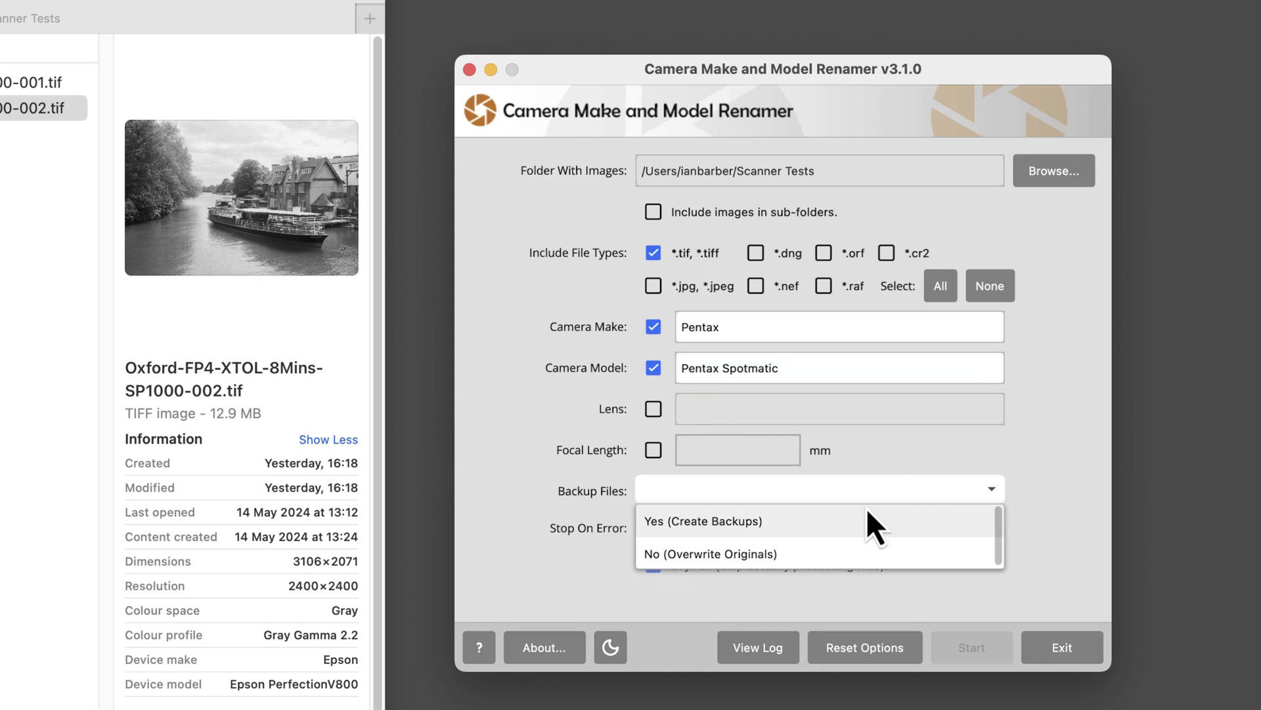
{"action": "key", "text": "Down"}
{"action": "left_click", "coordinate": [843, 530]}
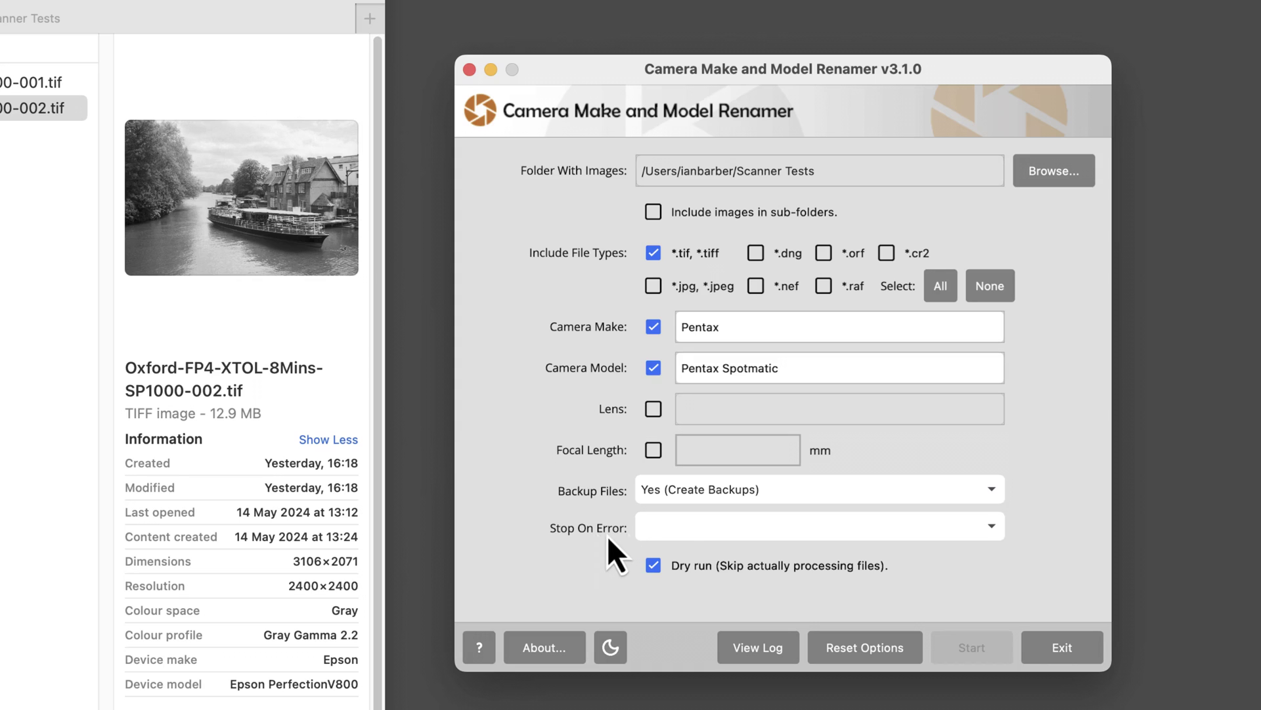
{"action": "left_click", "coordinate": [992, 527]}
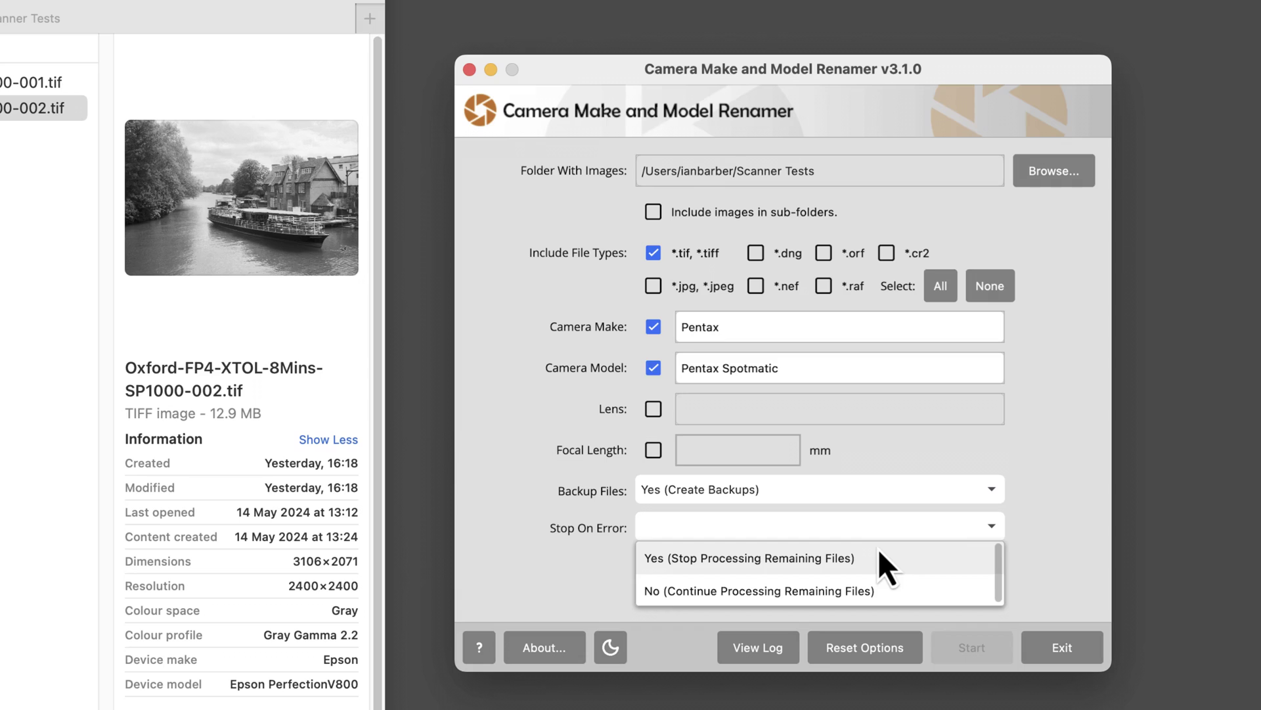
{"action": "key", "text": "Down"}
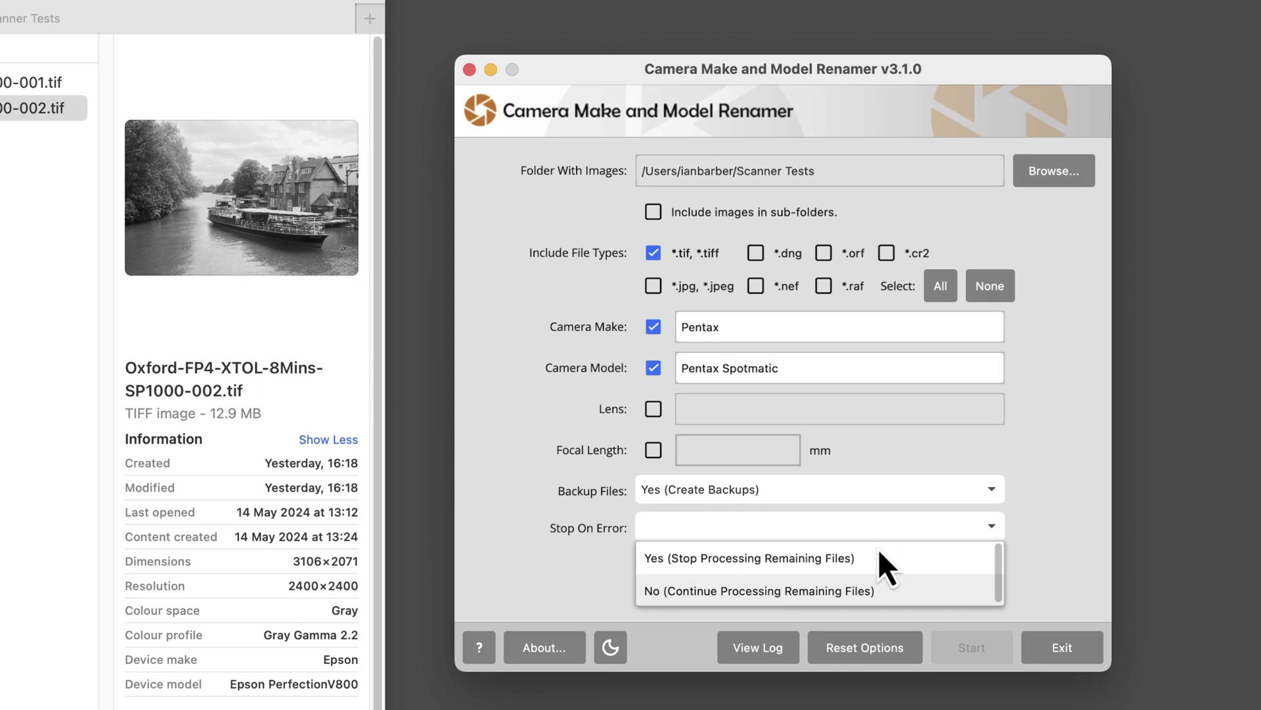
{"action": "left_click", "coordinate": [886, 593]}
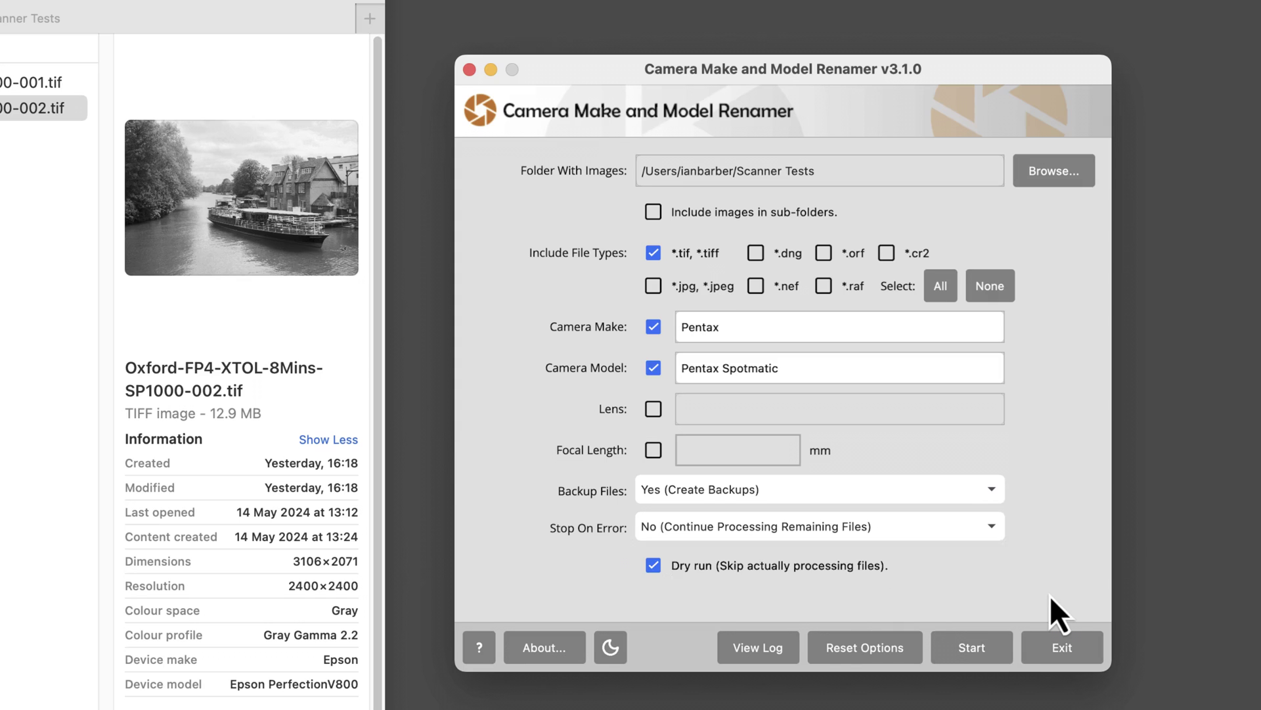
Uncheck 'Dry run (Skip actually processing files)' so the scans are really rewritten.
{"action": "left_click", "coordinate": [767, 574]}
Run the rewrite, then open Scanner Tests' Backup folder in Finder to see the .tif_original copies.
{"action": "left_click", "coordinate": [992, 660]}
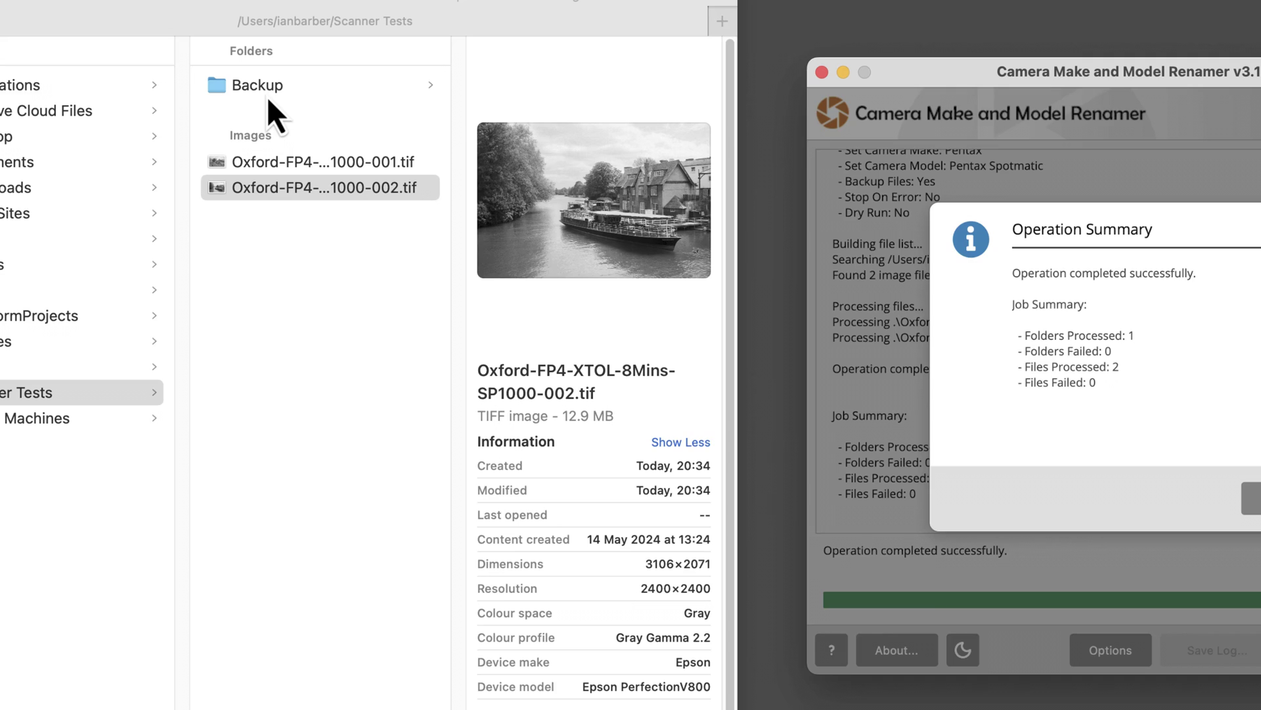
{"action": "left_click", "coordinate": [267, 96]}
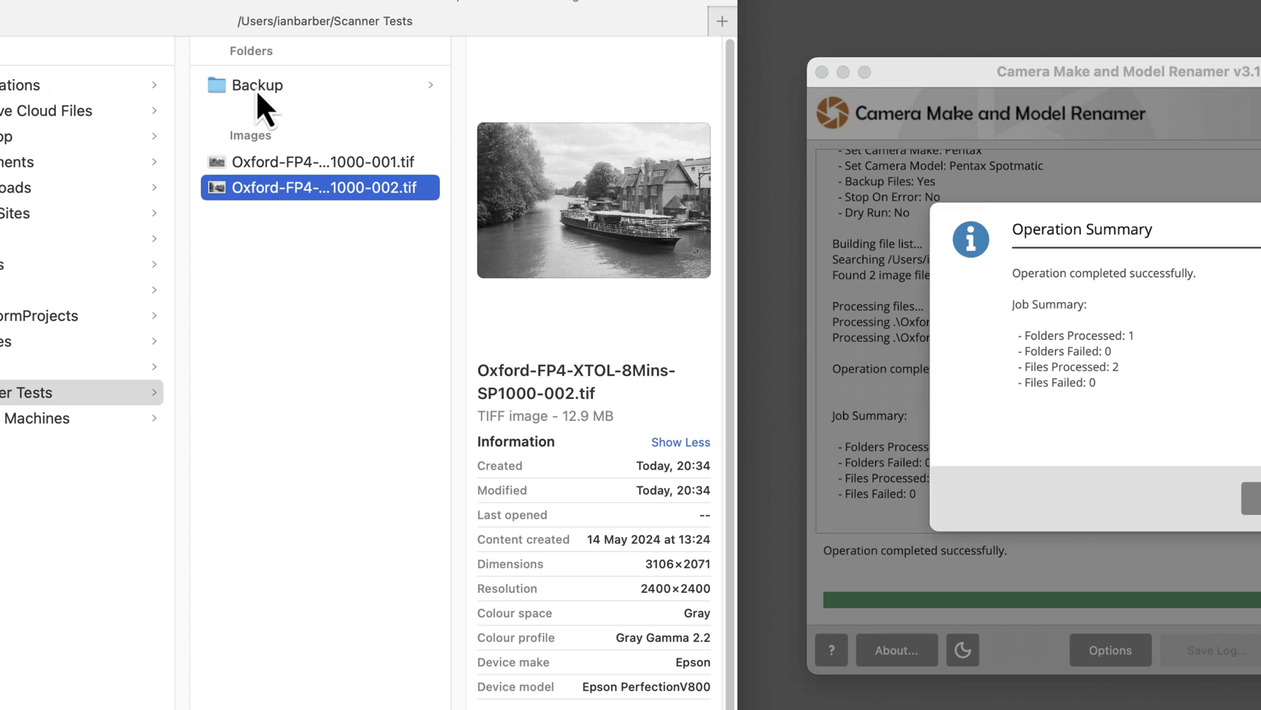
{"action": "left_click", "coordinate": [257, 92]}
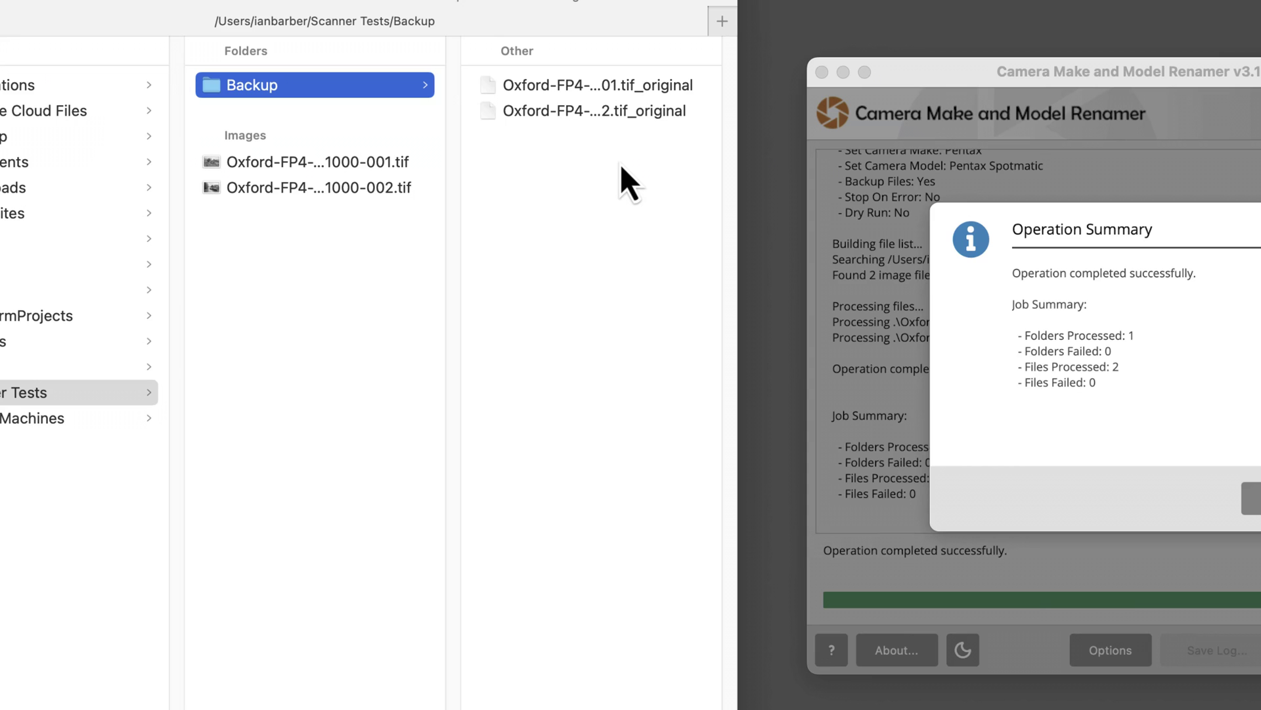
Back in Scanner Tests, check each Oxford-FP4 scan shows make Pentax and model Pentax Spotmatic.
{"action": "left_click", "coordinate": [385, 227]}
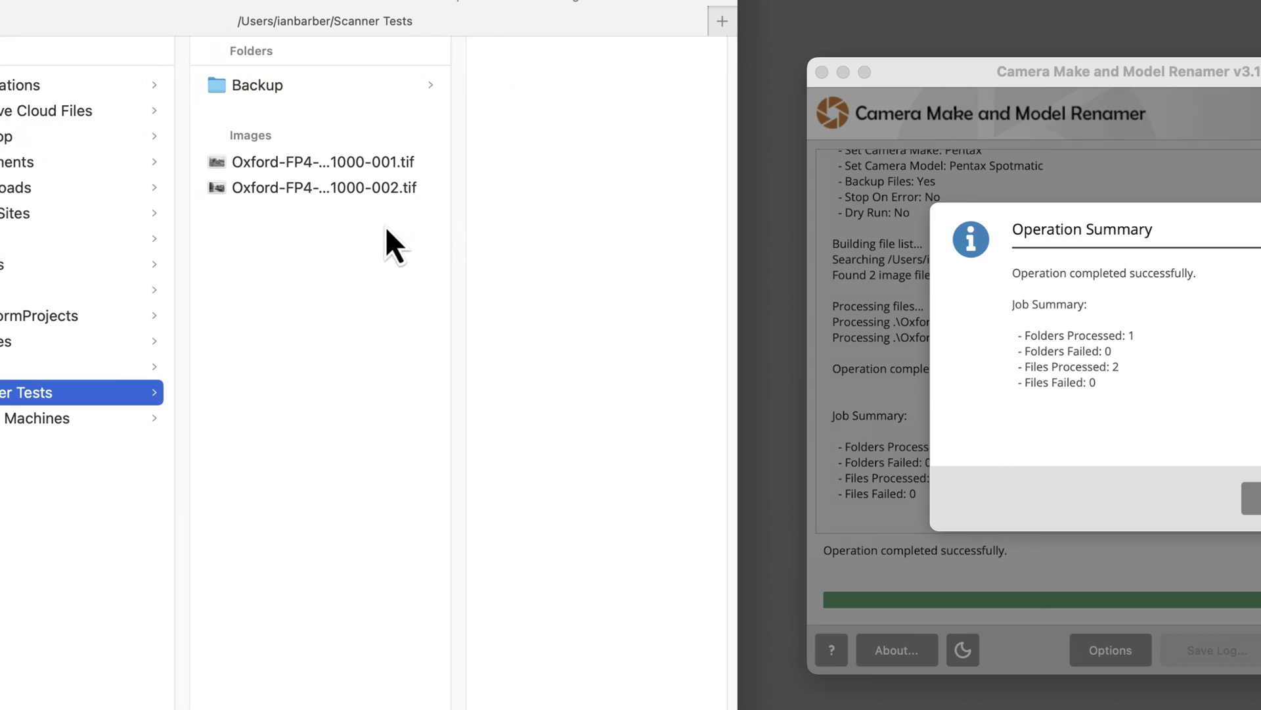
{"action": "left_click", "coordinate": [385, 166]}
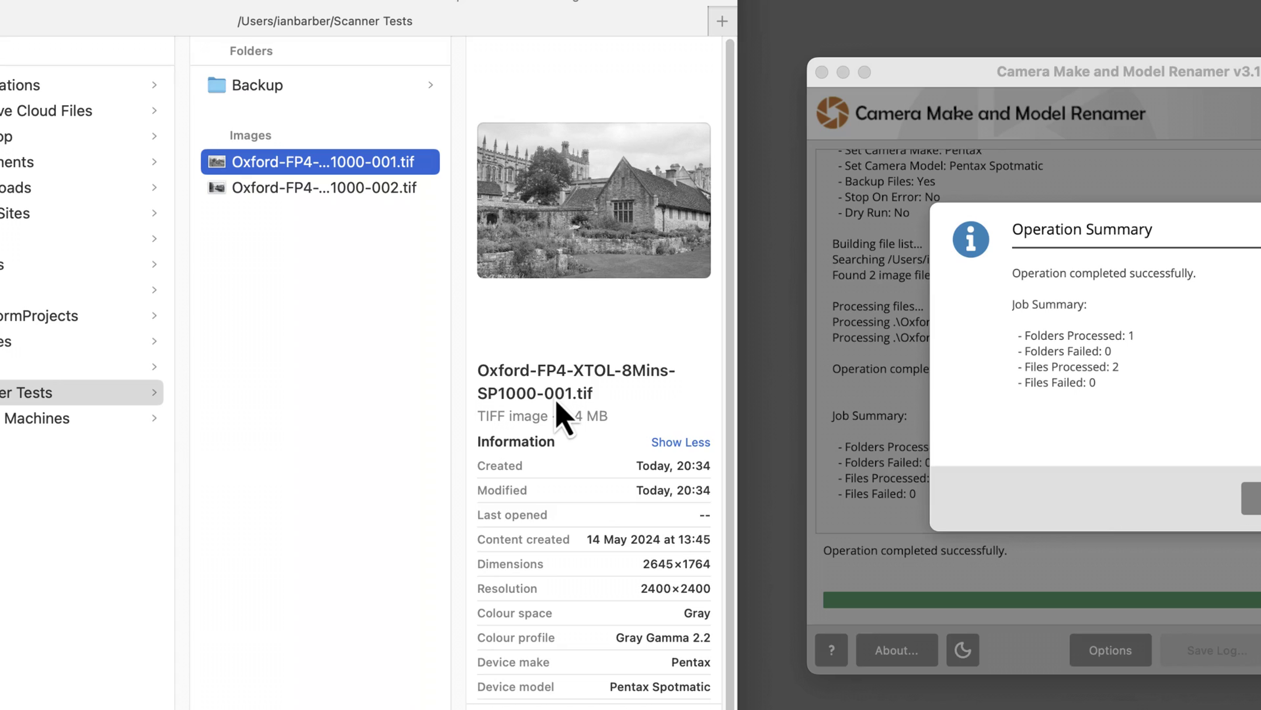
{"action": "scroll", "coordinate": [555, 398], "scroll_direction": "down", "scroll_amount": 2}
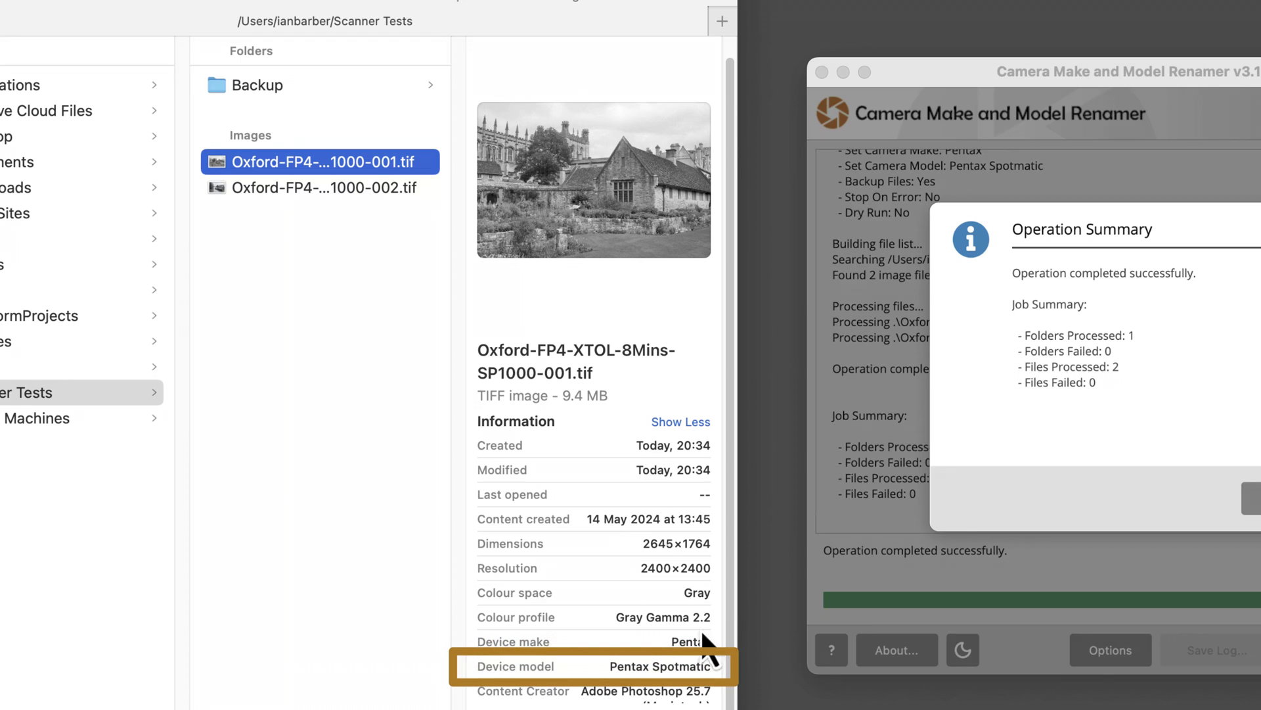
{"action": "left_click", "coordinate": [290, 192]}
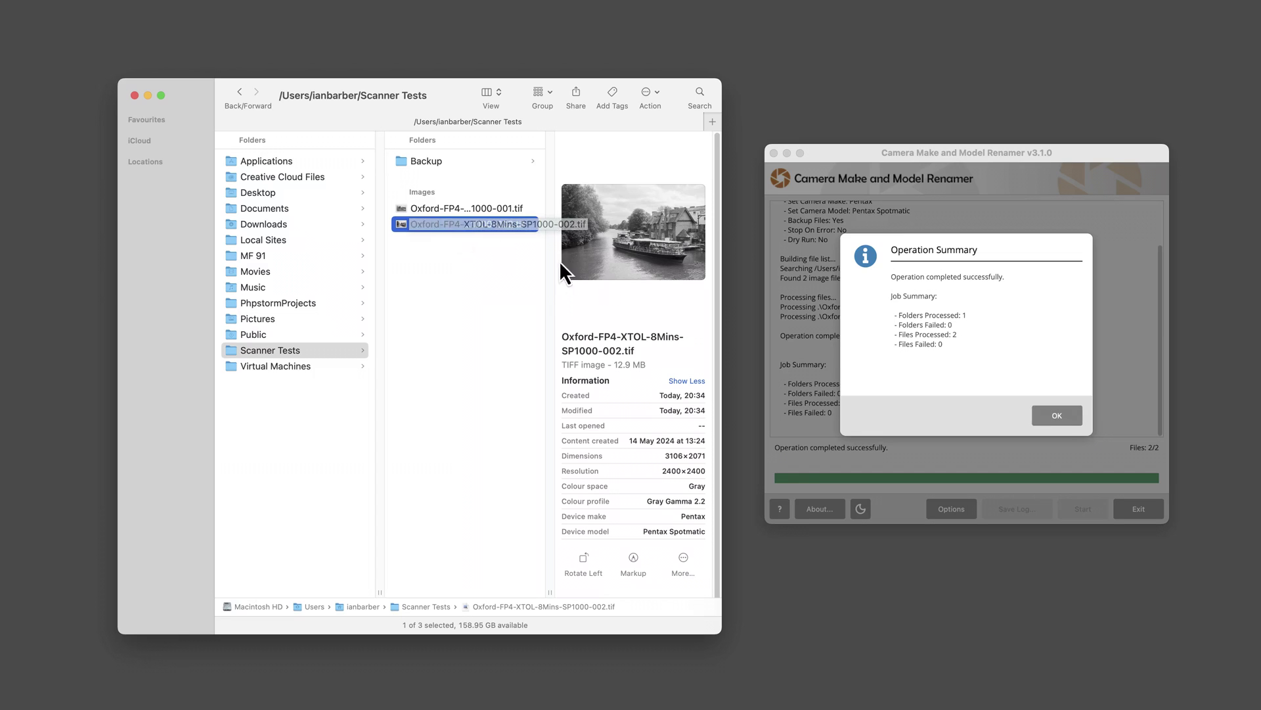
Close the Operation Summary and read the log from Initializing down to Job Summary.
{"action": "left_click", "coordinate": [1063, 420]}
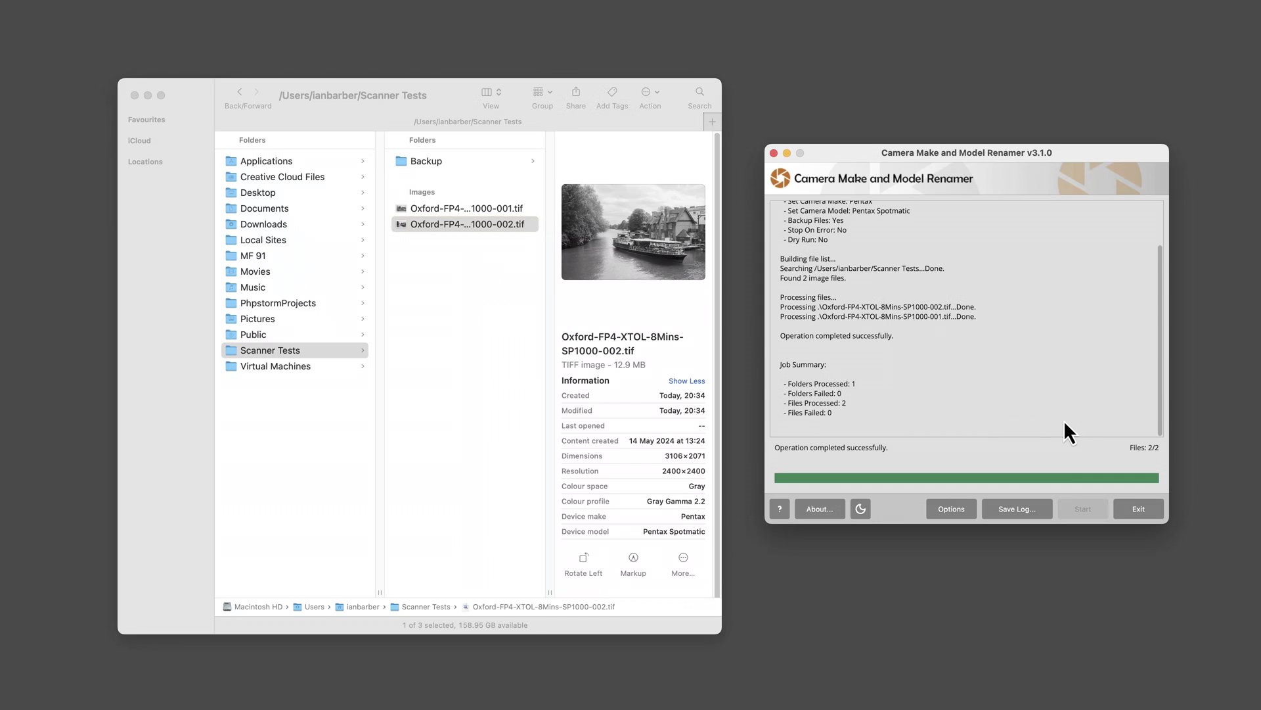
{"action": "scroll", "coordinate": [1063, 420], "scroll_direction": "up", "scroll_amount": 3}
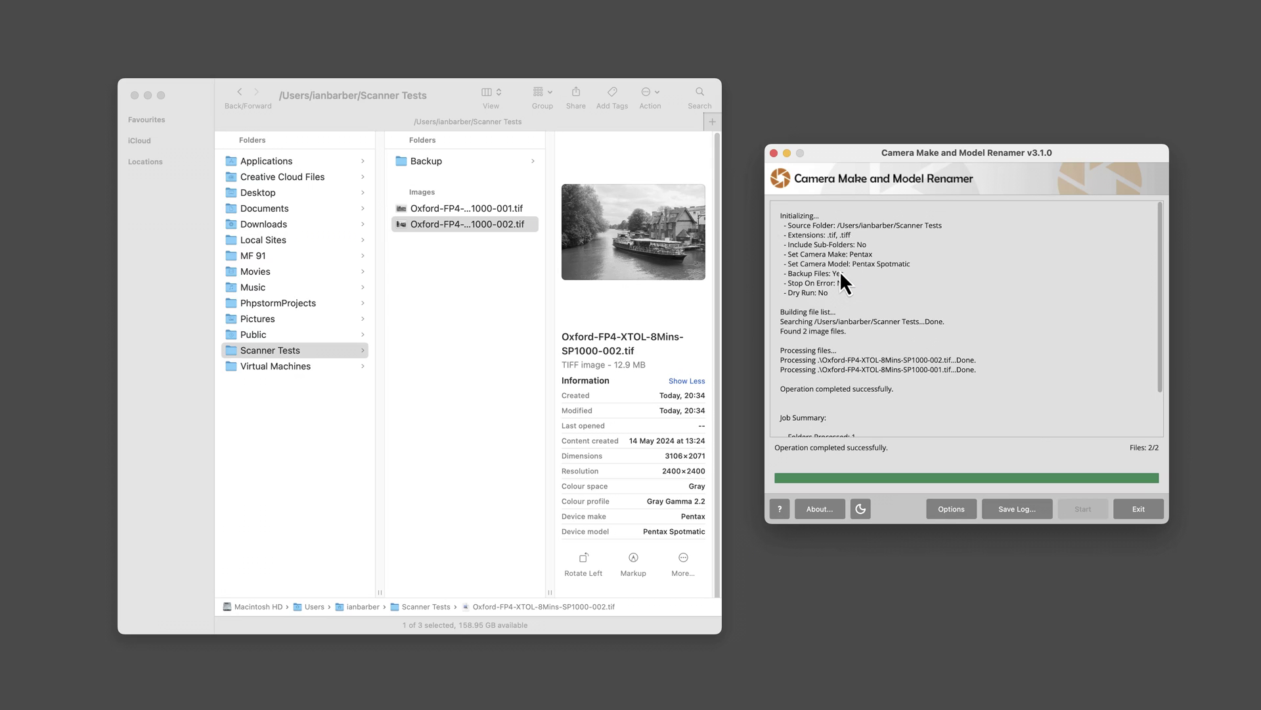
{"action": "scroll", "coordinate": [894, 314], "scroll_direction": "down", "scroll_amount": 3}
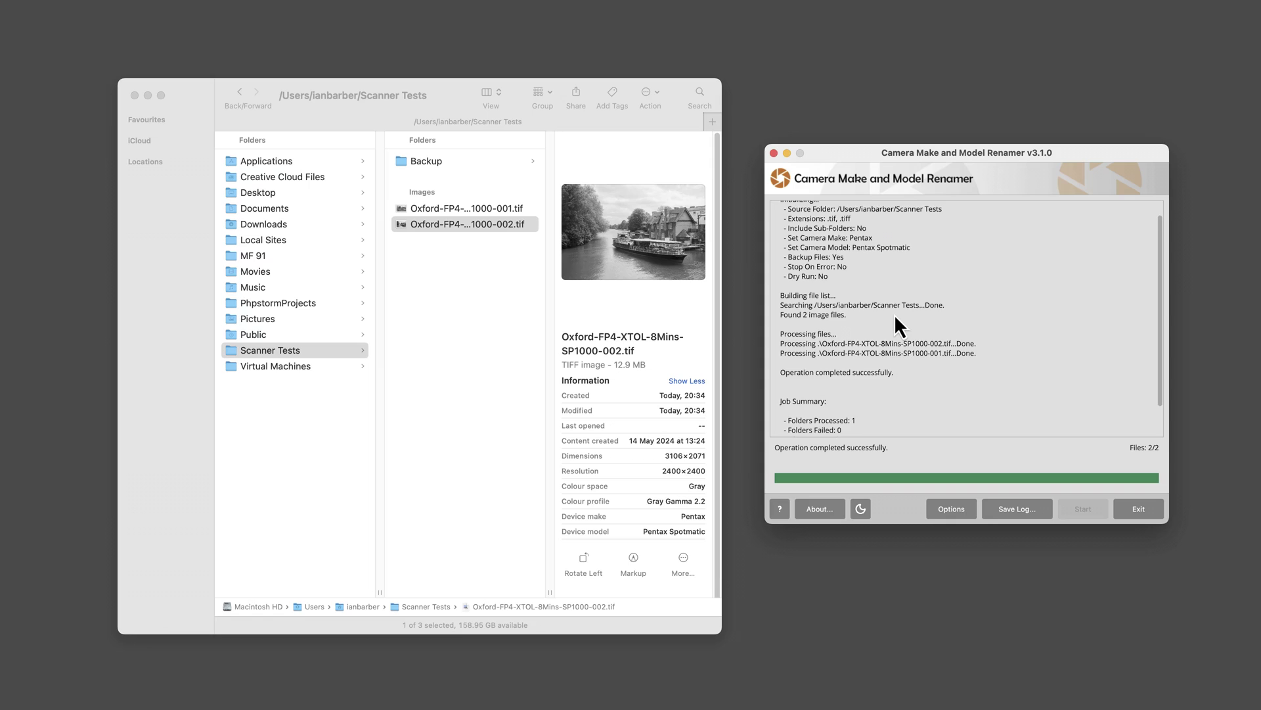
{"action": "scroll", "coordinate": [895, 317], "scroll_direction": "down", "scroll_amount": 1}
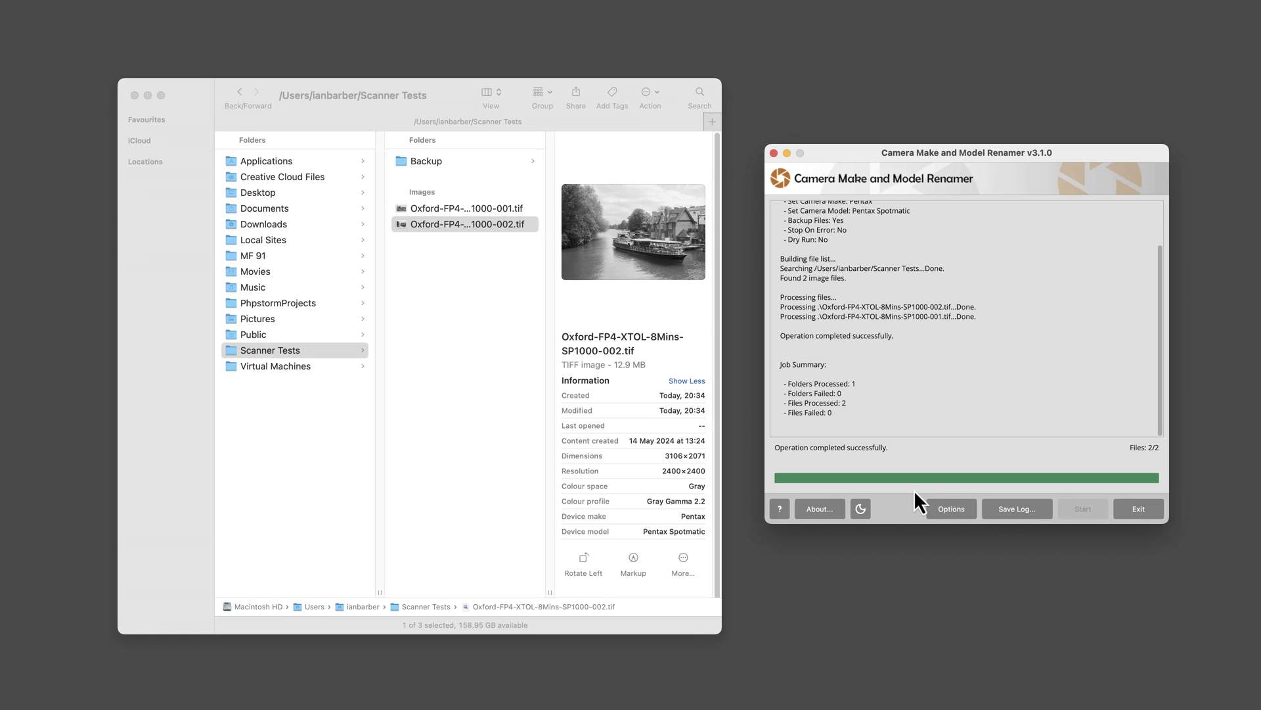
Return to Options, switch to dark theme and back to light, then show the About dialog.
{"action": "left_click", "coordinate": [946, 509]}
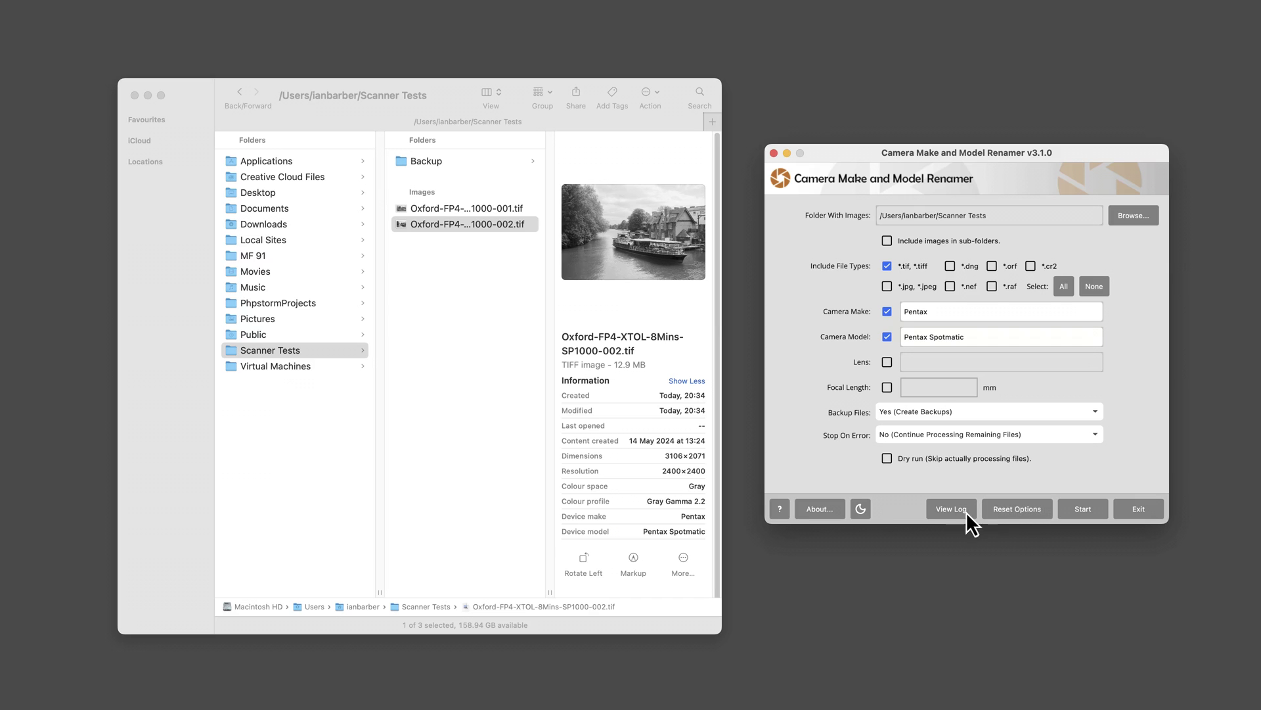
{"action": "left_click", "coordinate": [860, 510]}
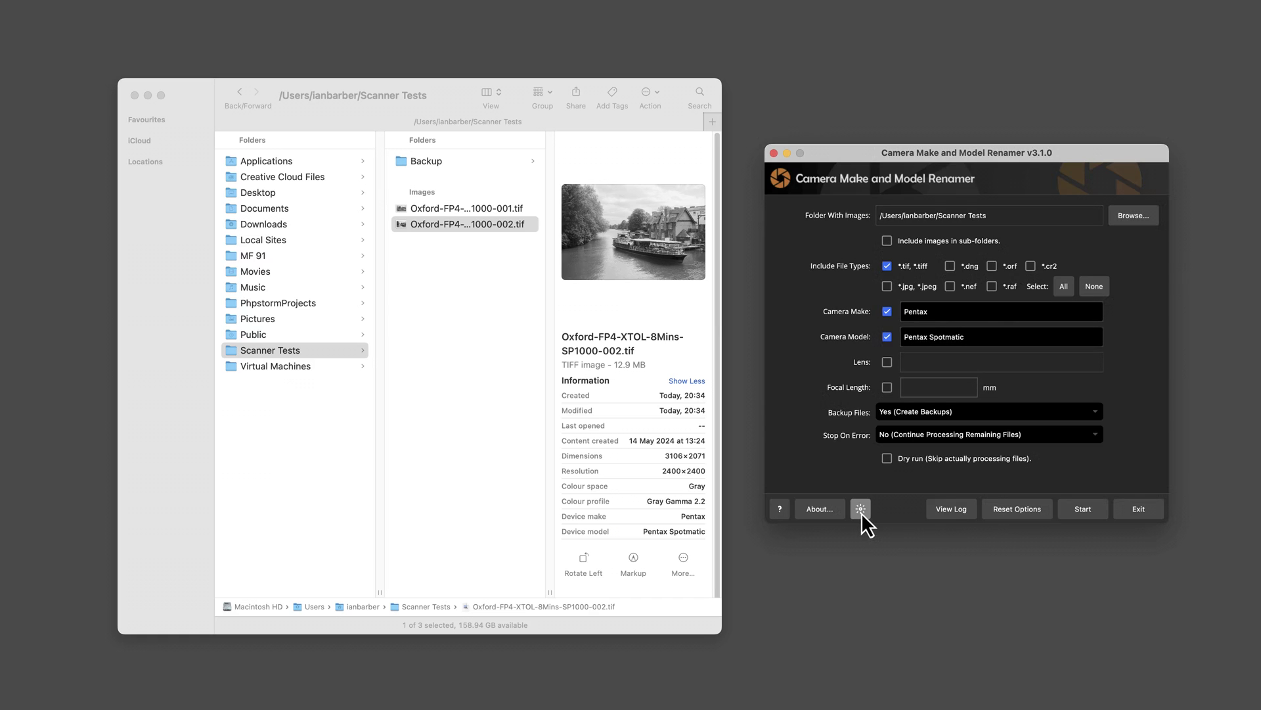
{"action": "left_click", "coordinate": [860, 510]}
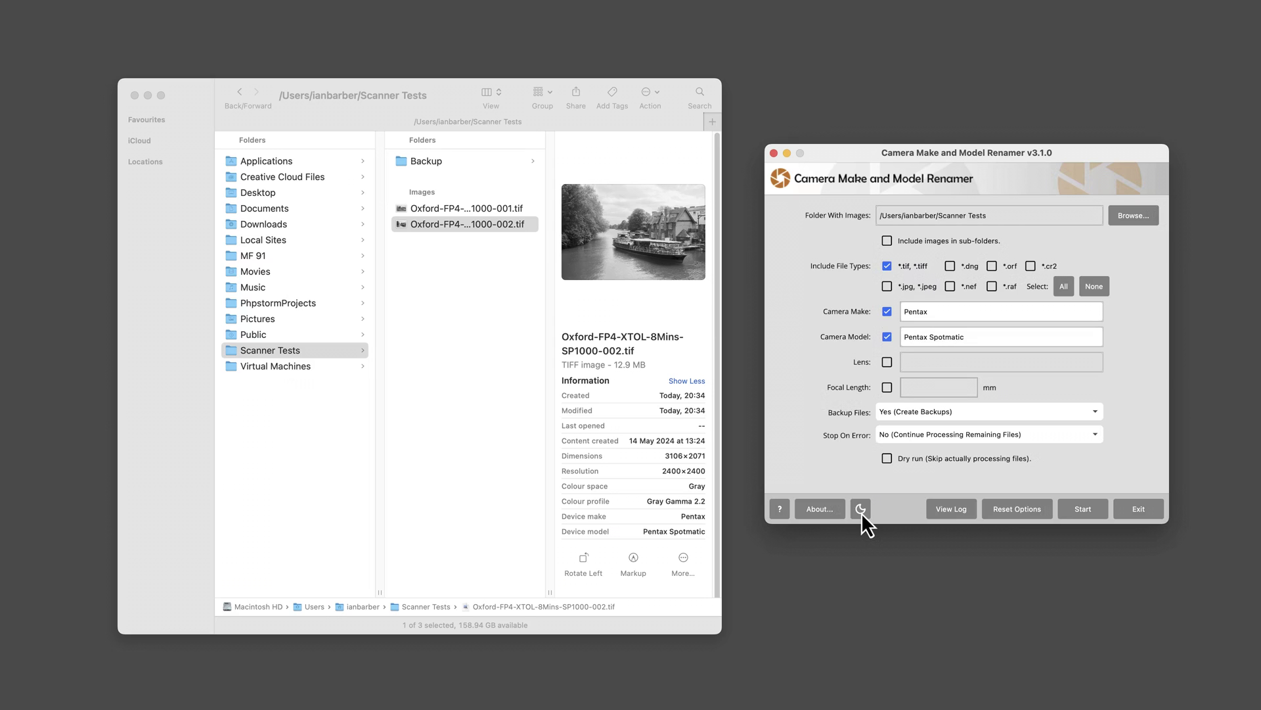
{"action": "left_click", "coordinate": [827, 513]}
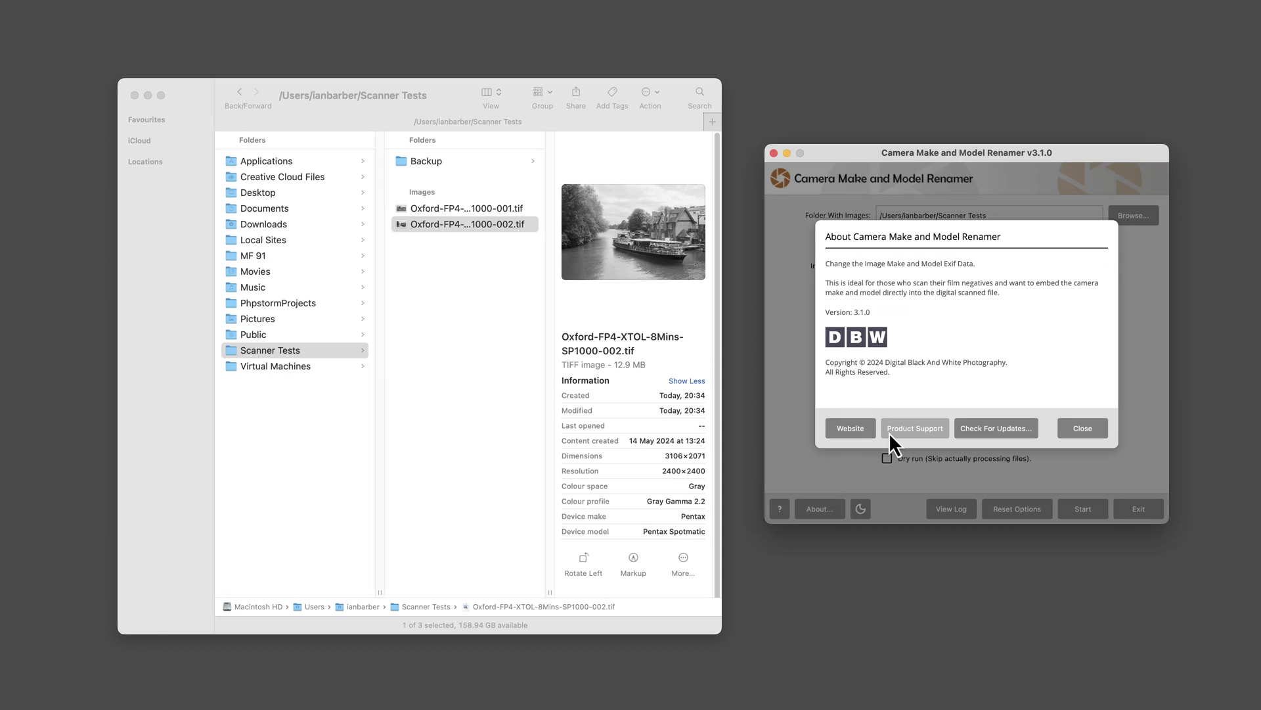
Check for updates, confirming 3.1.0 is latest, and toggle automatic update checks off and on.
{"action": "left_click", "coordinate": [983, 427]}
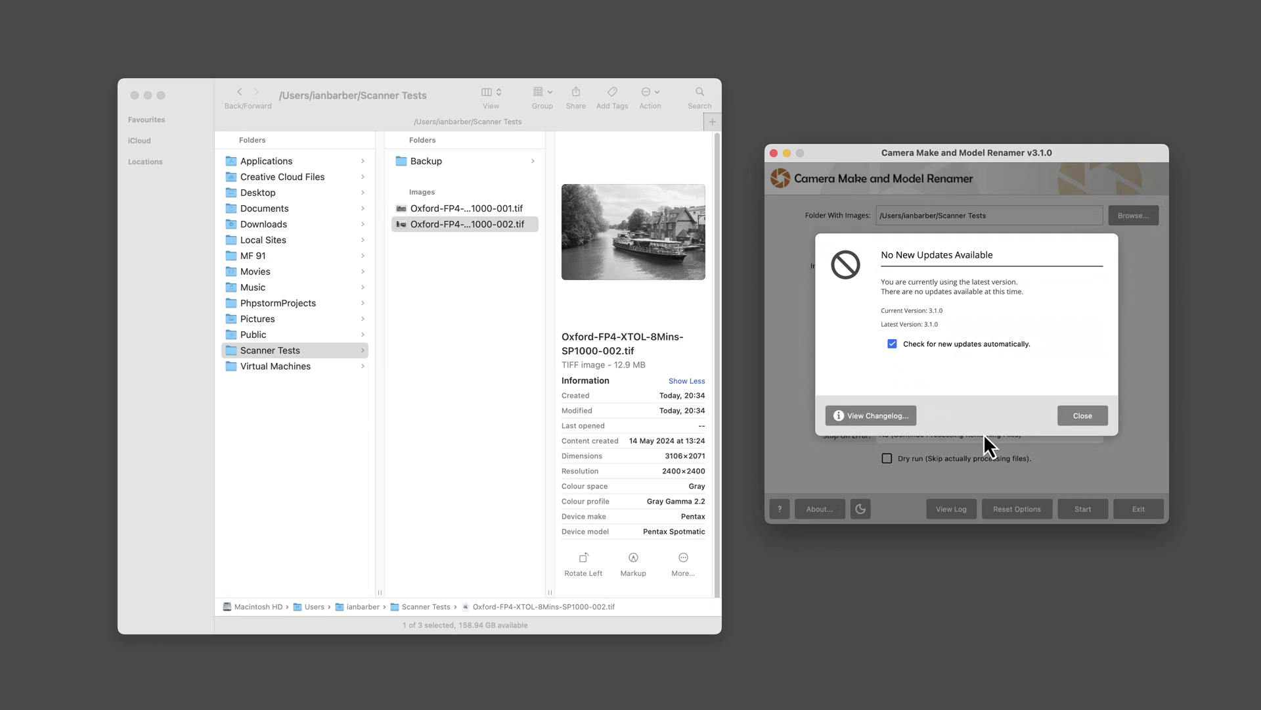
{"action": "left_click", "coordinate": [951, 348]}
{"action": "left_click", "coordinate": [950, 347]}
Open the change log from the No New Updates Available dialog to see 3.1.0 and 3.0.0.
{"action": "left_click", "coordinate": [896, 417]}
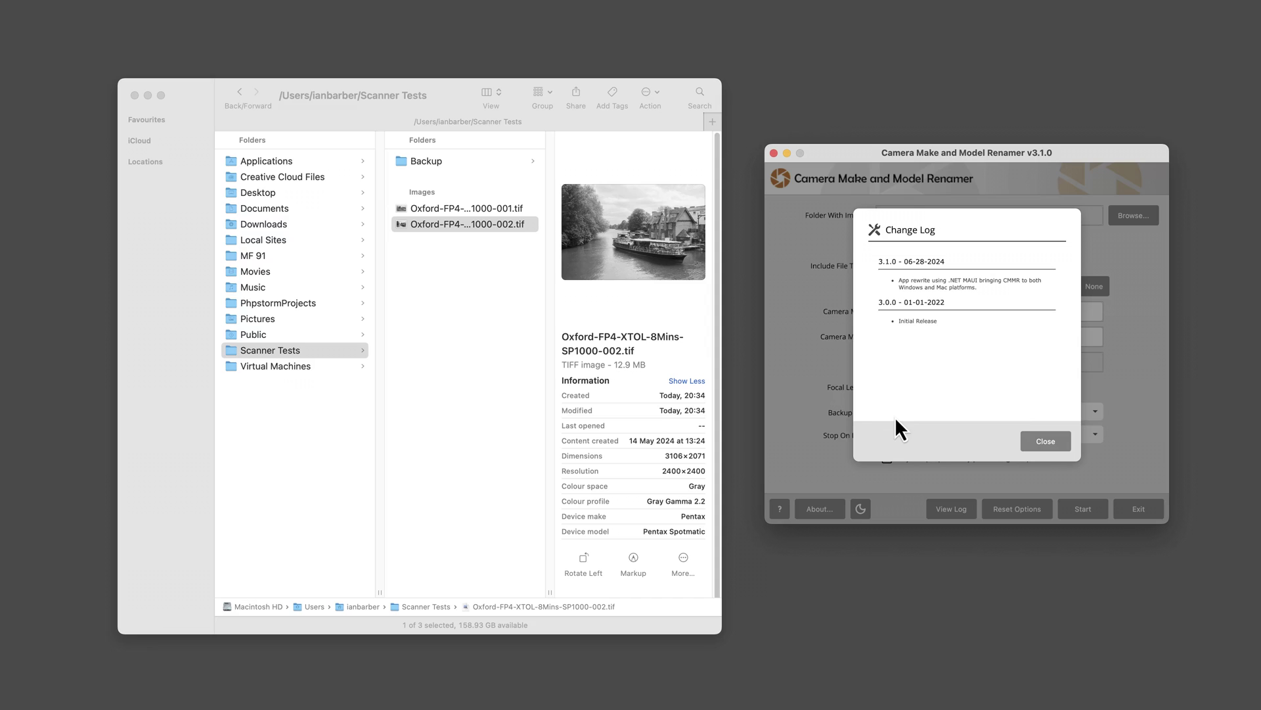
Close the change log to return to the main form with Pentax / Pentax Spotmatic settings.
{"action": "left_click", "coordinate": [1040, 447]}
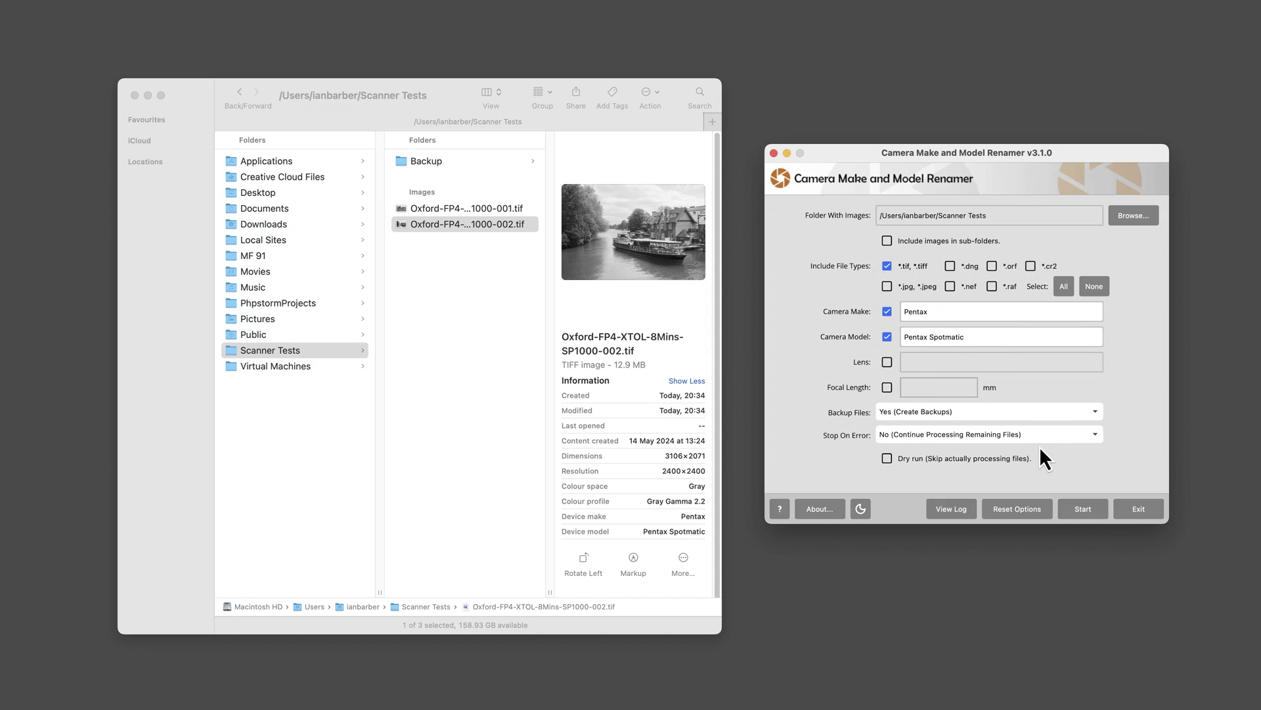